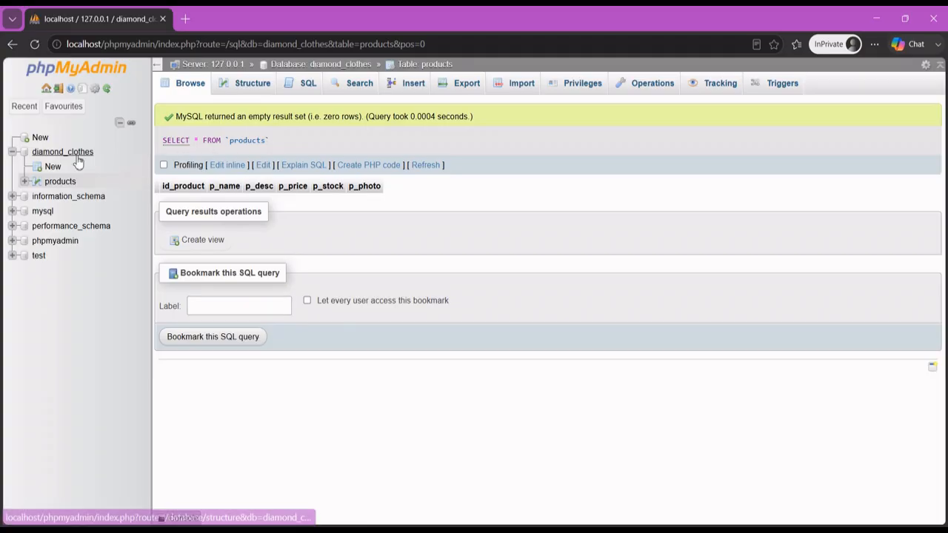
Open the products table of the diamond_clothes database and review its table operations settings
{"action": "left_click", "coordinate": [61, 183]}
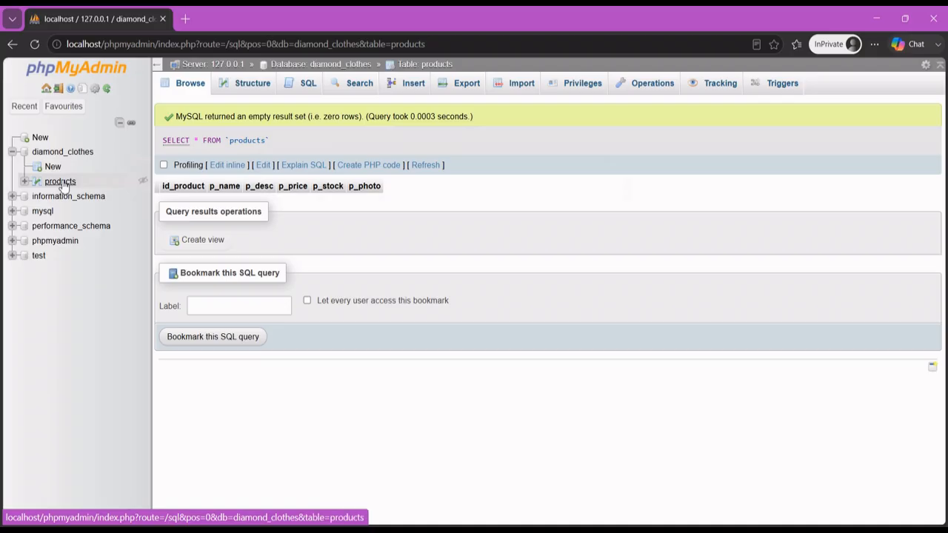
{"action": "left_click", "coordinate": [652, 86]}
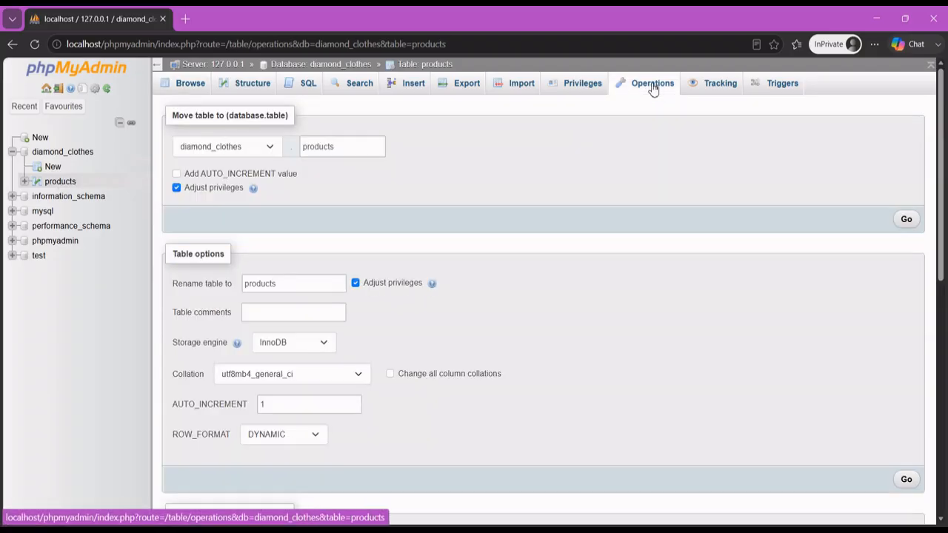
{"action": "scroll", "coordinate": [531, 271], "scroll_direction": "down", "scroll_amount": 4}
{"action": "scroll", "coordinate": [531, 271], "scroll_direction": "up", "scroll_amount": 4}
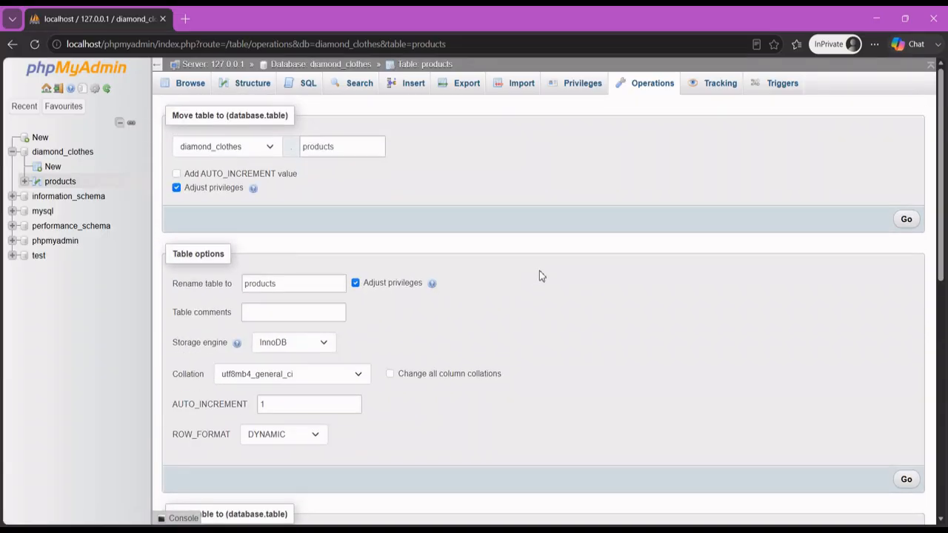
Start a new row in the products table and enter "Blue Denim jeans" as p_name
{"action": "left_click", "coordinate": [397, 89]}
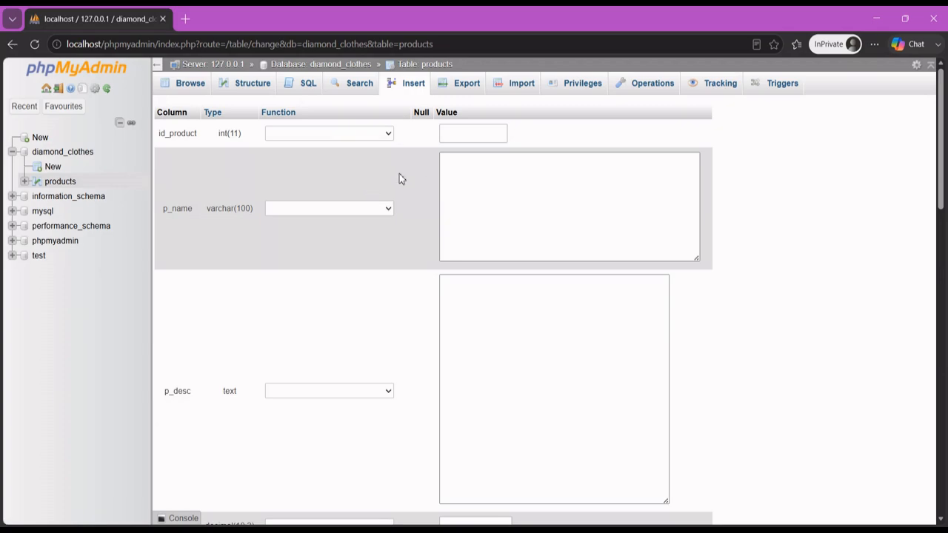
{"action": "left_click", "coordinate": [483, 195]}
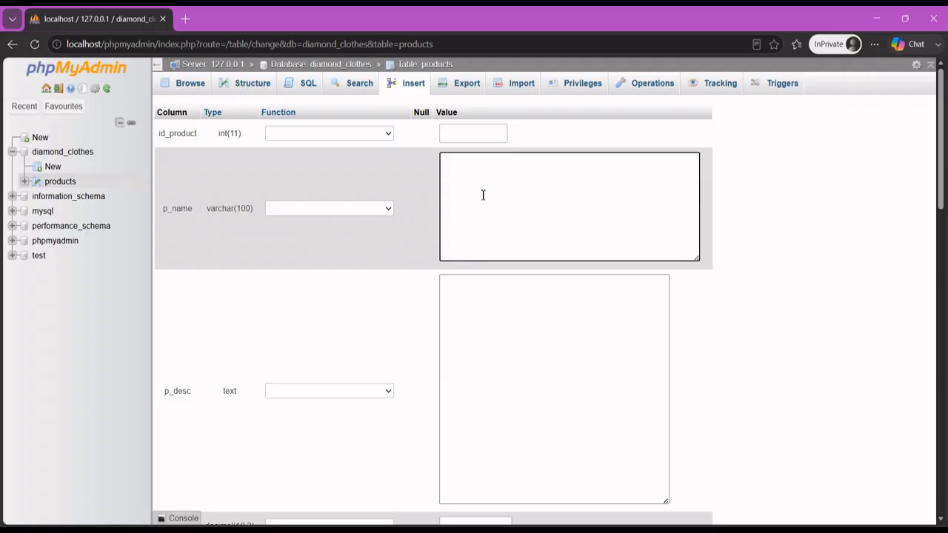
{"action": "type", "text": "Bc"}
{"action": "type", "text": "lue Denin"}
{"action": "type", "text": " jea"}
{"action": "key", "text": "BackSpace"}
{"action": "key", "text": "BackSpace"}
{"action": "key", "text": "BackSpace"}
{"action": "type", "text": "m jeans"}
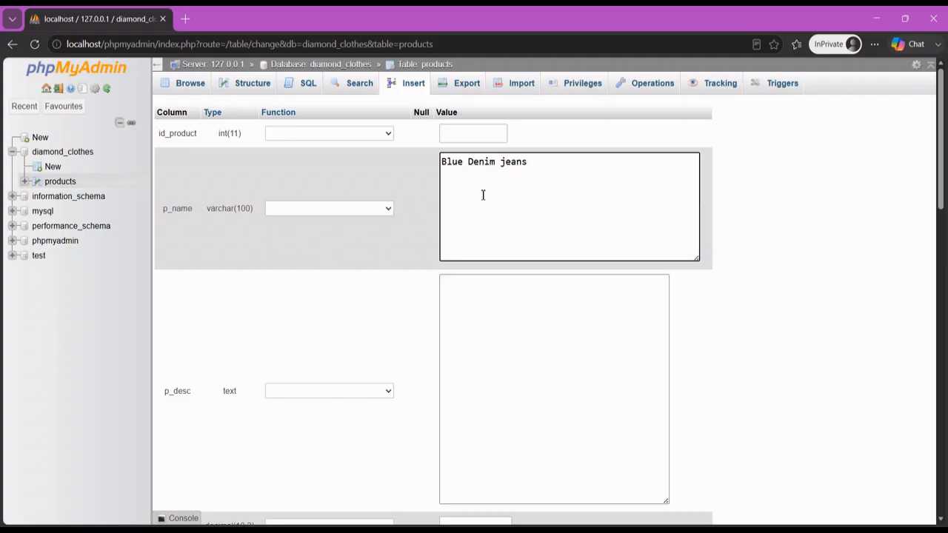
Begin the p_desc value with "A very dashy looking denim jeans for men."
{"action": "scroll", "coordinate": [419, 189], "scroll_direction": "down", "scroll_amount": 1}
{"action": "left_click", "coordinate": [547, 297]}
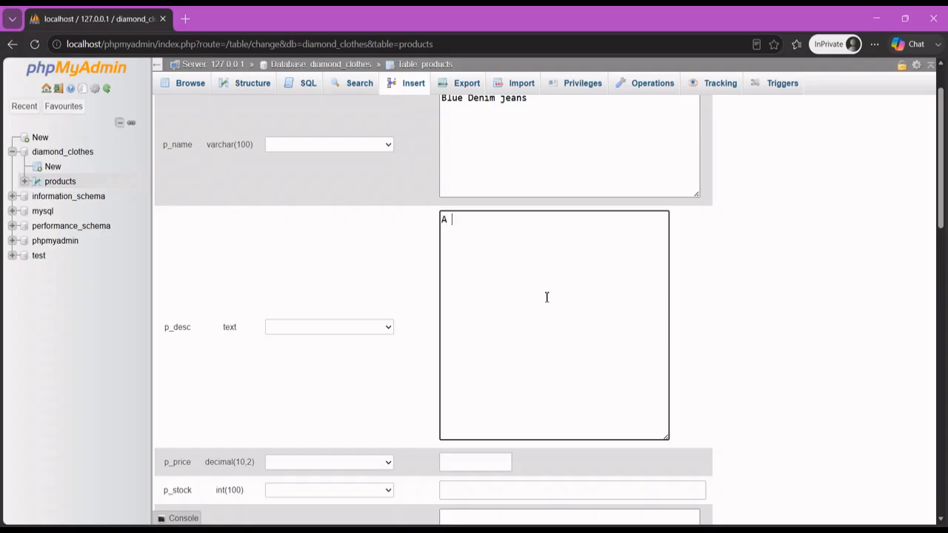
{"action": "type", "text": "very dashy looking denim"}
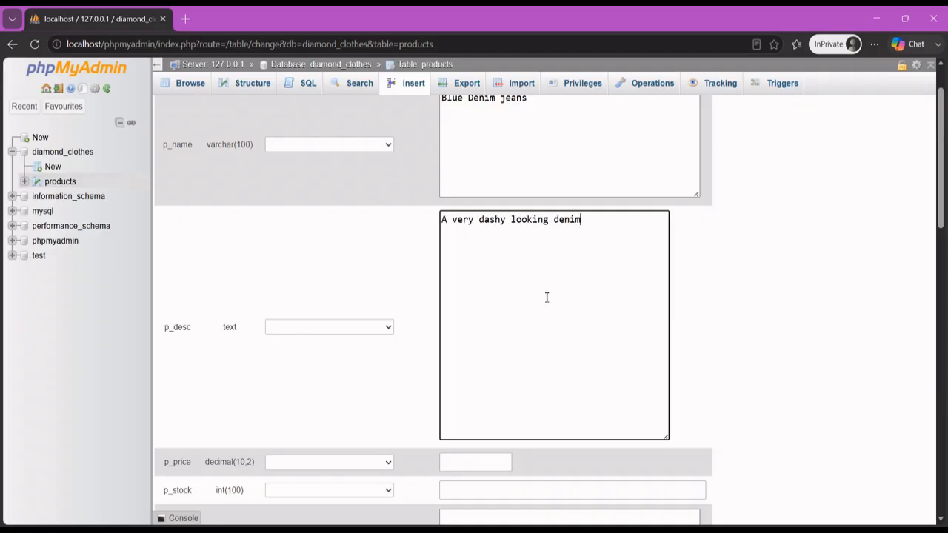
{"action": "type", "text": "jeas"}
{"action": "type", "text": "ns for men"}
{"action": "type", "text": "."}
Add a second line to p_desc reading "New Summer Collection. Limited stock only."
{"action": "key", "text": "Return"}
{"action": "type", "text": "New Summer "}
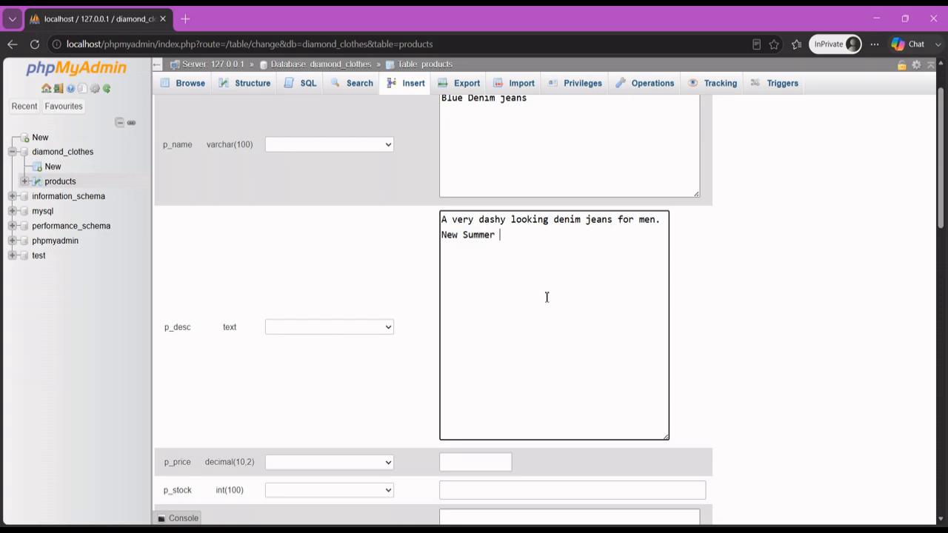
{"action": "type", "text": "Collection. Limited st"}
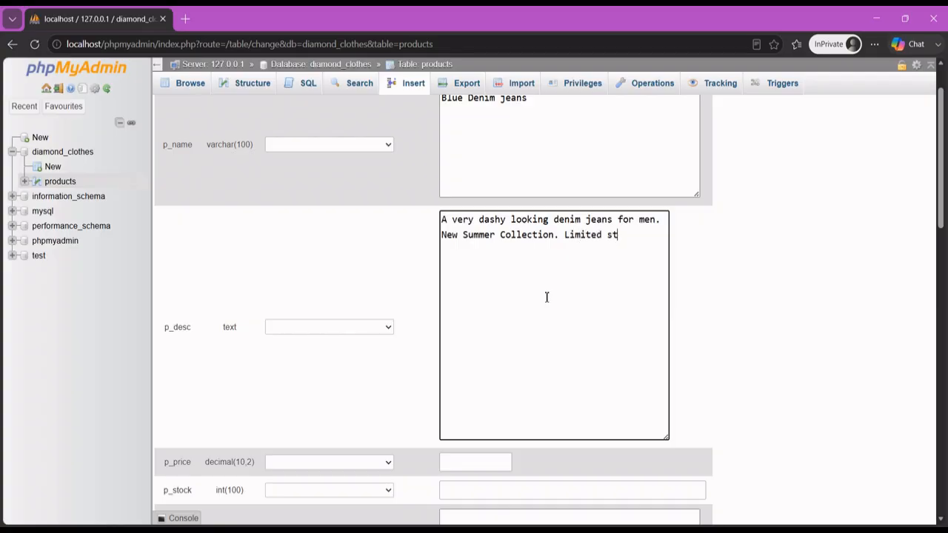
{"action": "type", "text": "ock only."}
Add a third line to p_desc reading "Order online to get your piece at home"
{"action": "key", "text": "Return"}
{"action": "type", "text": "Order online to r"}
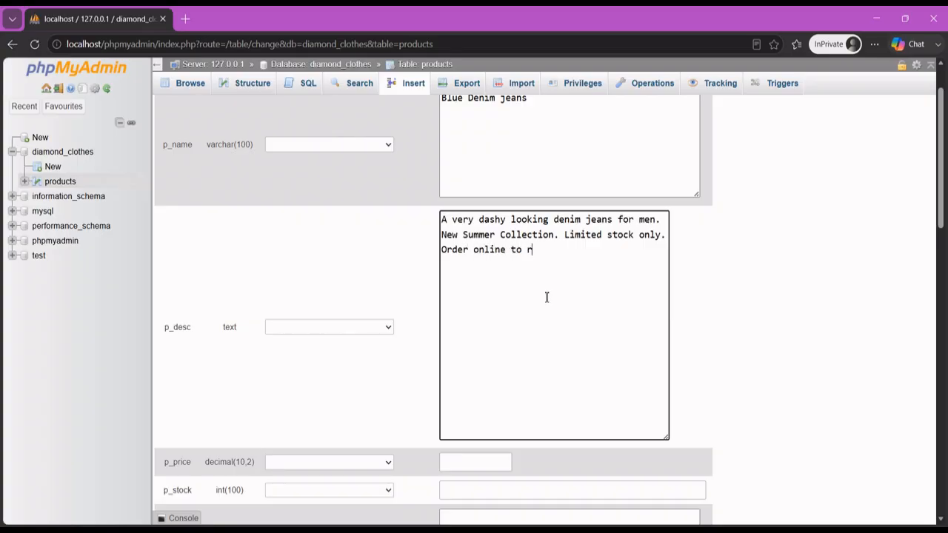
{"action": "type", "text": "ece"}
{"action": "type", "text": "get y"}
{"action": "type", "text": "or"}
{"action": "type", "text": "our piece"}
{"action": "type", "text": " at home"}
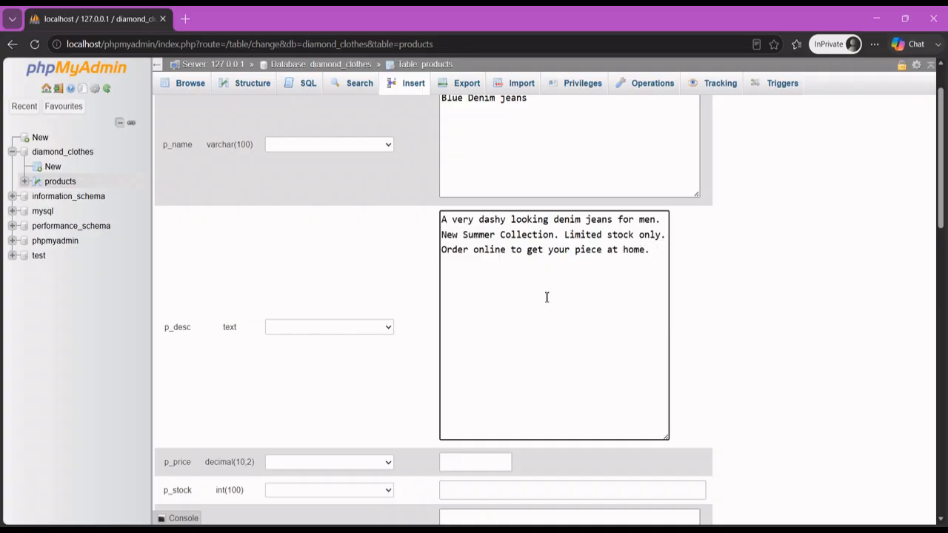
Finish p_desc by appending ". No Delivery charges on a total shopping of 50 plus"
{"action": "type", "text": ". No Delivery chra"}
{"action": "key", "text": "BackSpace"}
{"action": "type", "text": "arges on"}
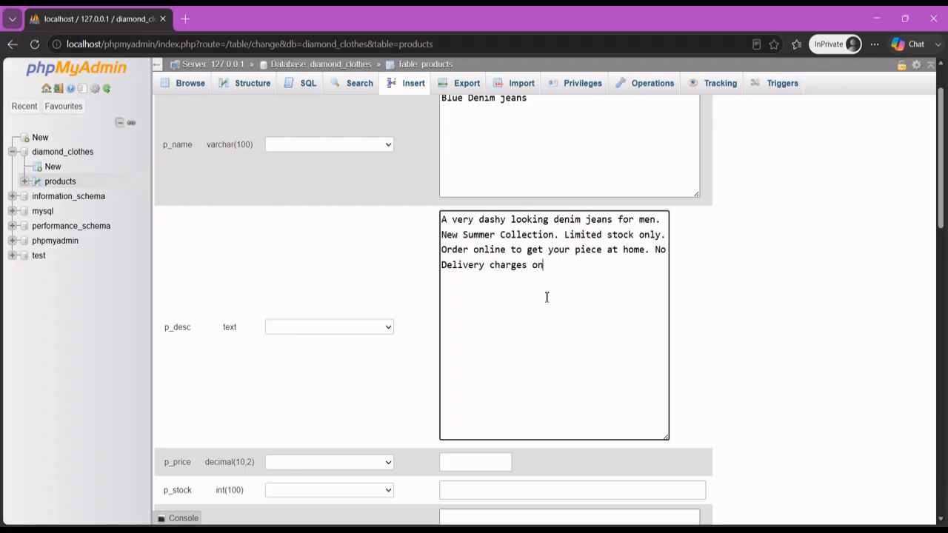
{"action": "type", "text": " a total shopping of 50"}
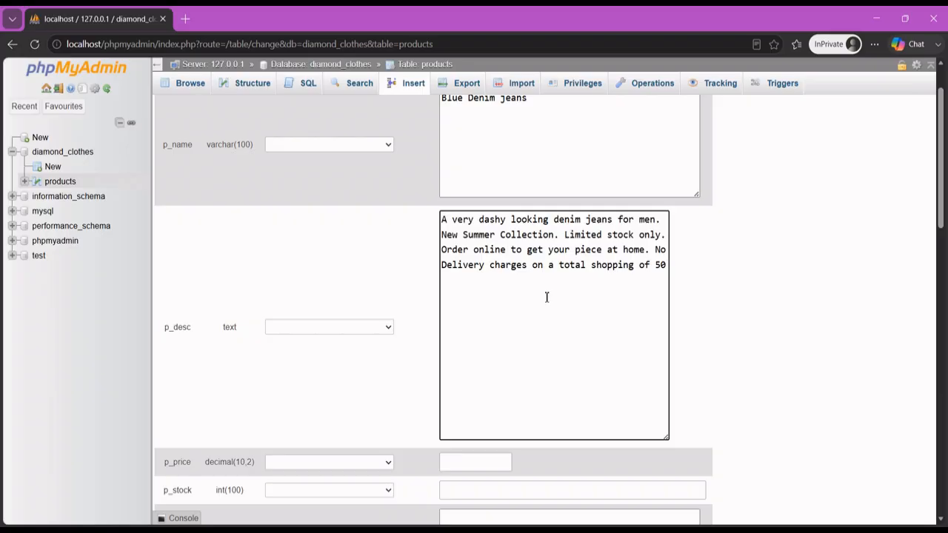
{"action": "type", "text": "plus"}
Set p_price to 35.50 and p_stock to 10 for the new product row
{"action": "scroll", "coordinate": [351, 345], "scroll_direction": "down", "scroll_amount": 2}
{"action": "left_click", "coordinate": [465, 330]}
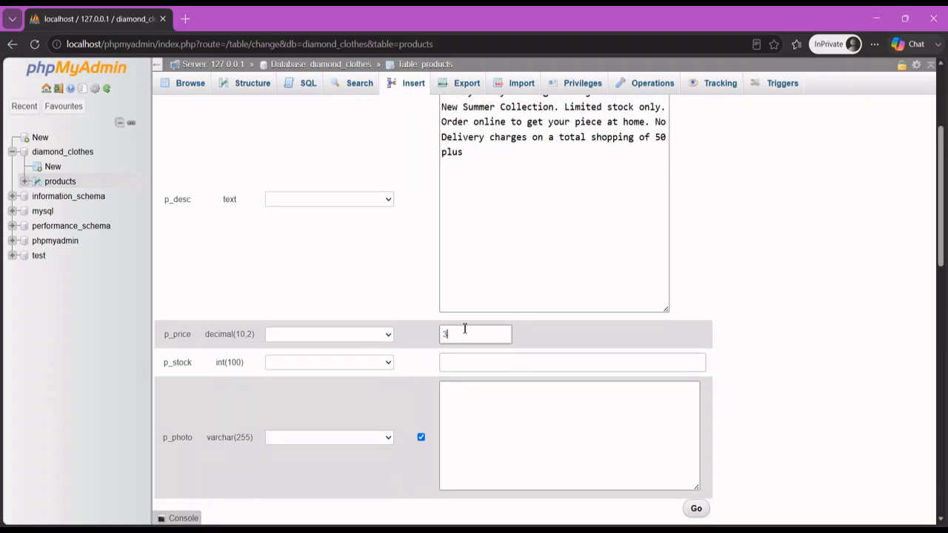
{"action": "type", "text": "35.5"}
{"action": "scroll", "coordinate": [465, 330], "scroll_direction": "down", "scroll_amount": 1}
{"action": "left_click", "coordinate": [457, 298]}
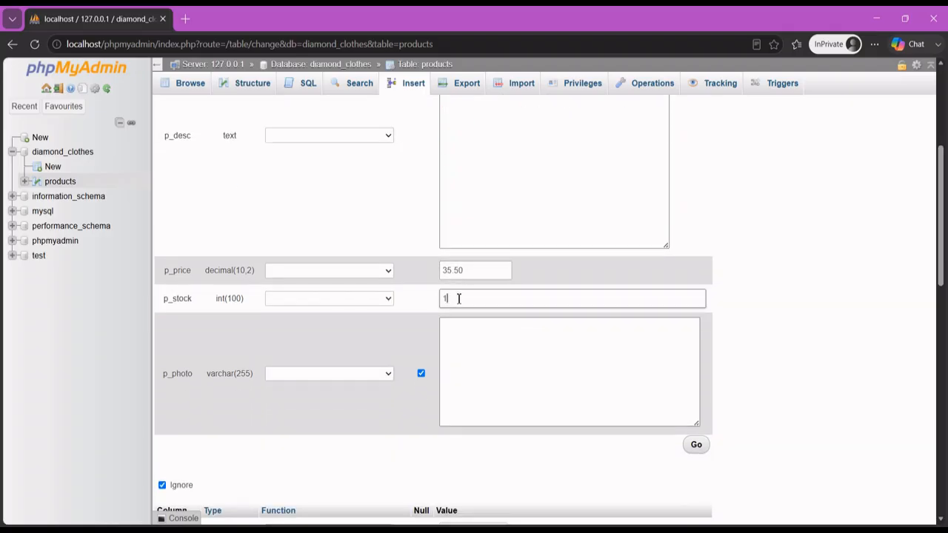
{"action": "left_click", "coordinate": [488, 365]}
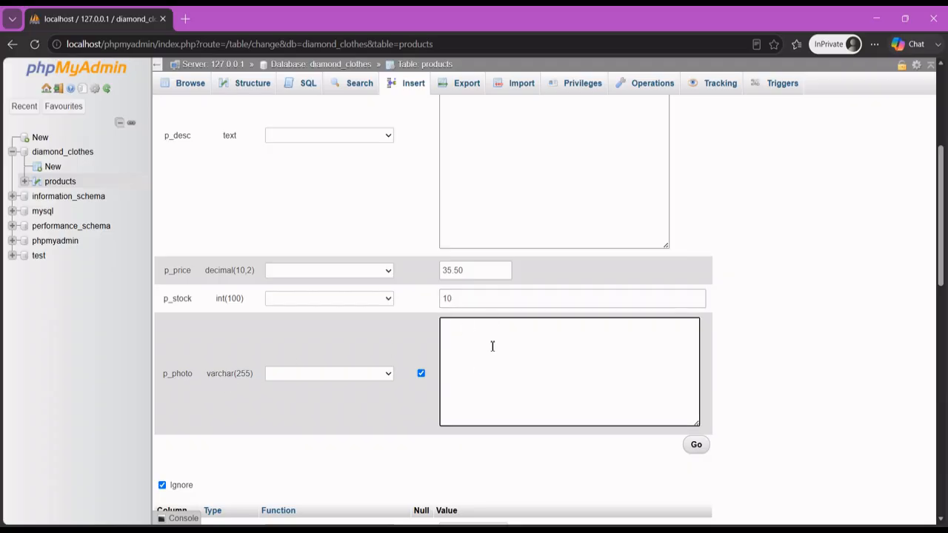
Search the web for "blue denim jeans" in a separate browser tab and show only the image results
{"action": "left_click", "coordinate": [188, 22]}
{"action": "type", "text": "blue "}
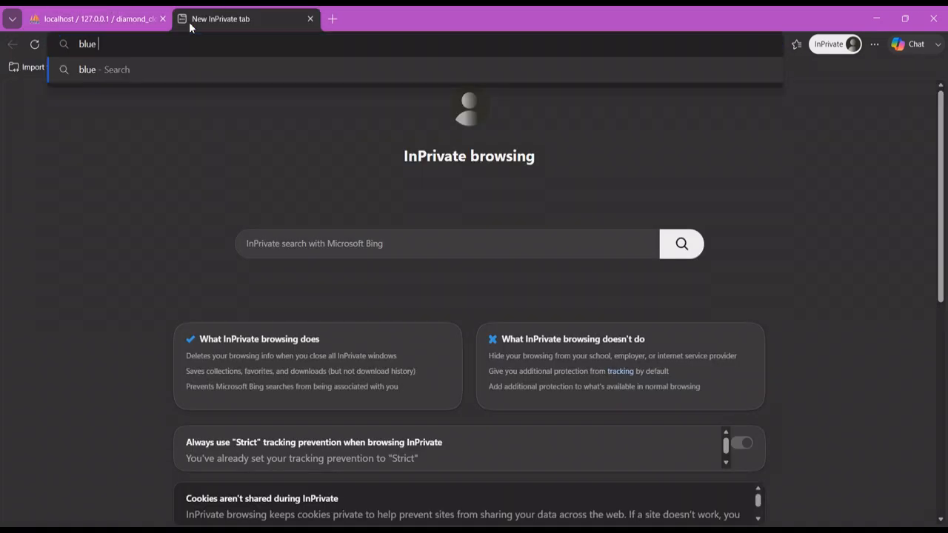
{"action": "type", "text": "denim jeans"}
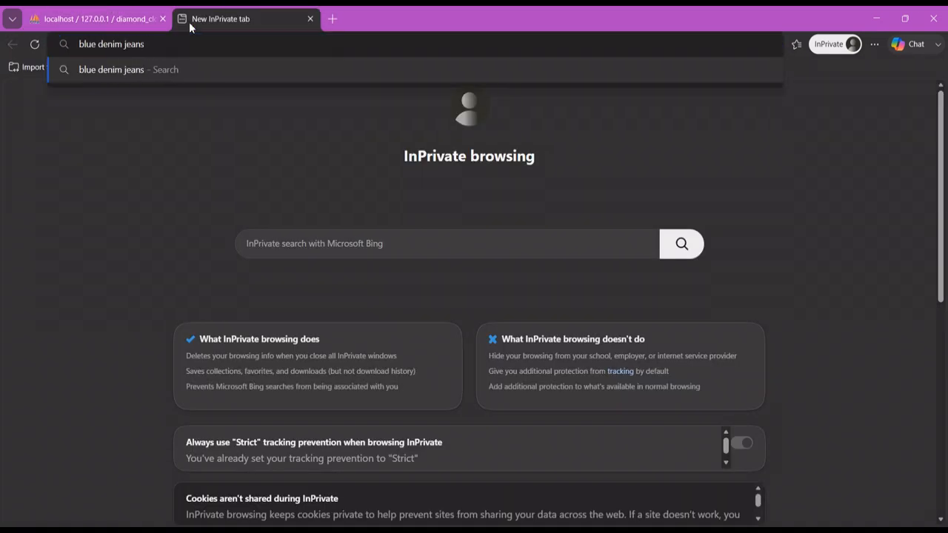
{"action": "key", "text": "Return"}
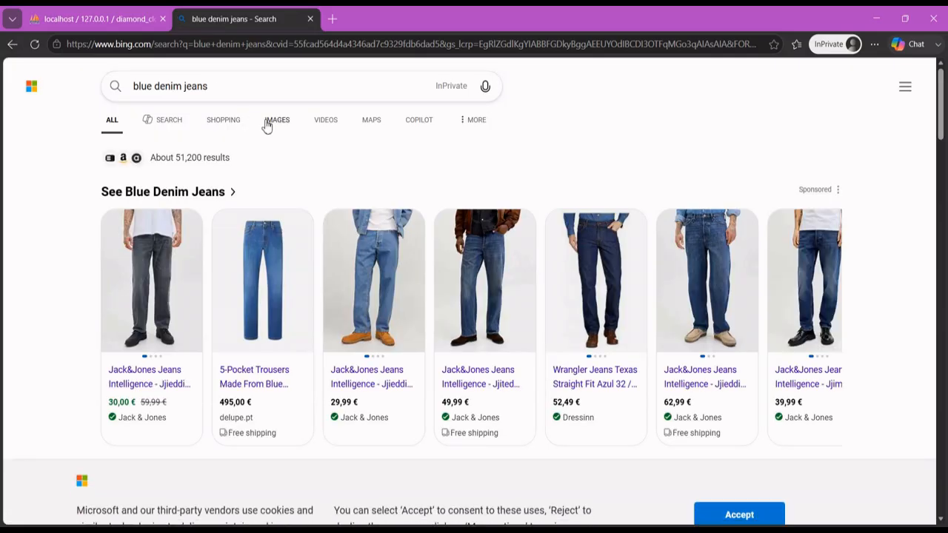
{"action": "left_click", "coordinate": [274, 122]}
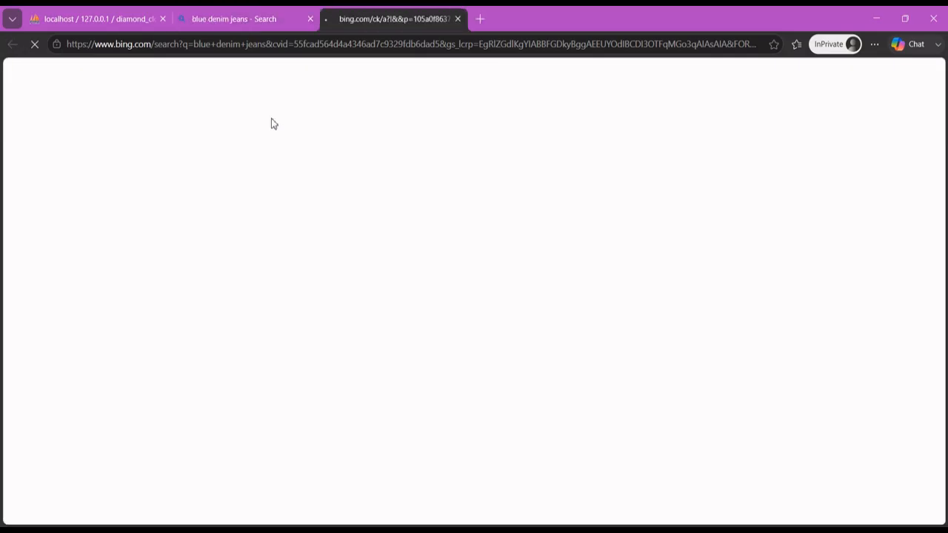
{"action": "left_click", "coordinate": [311, 18]}
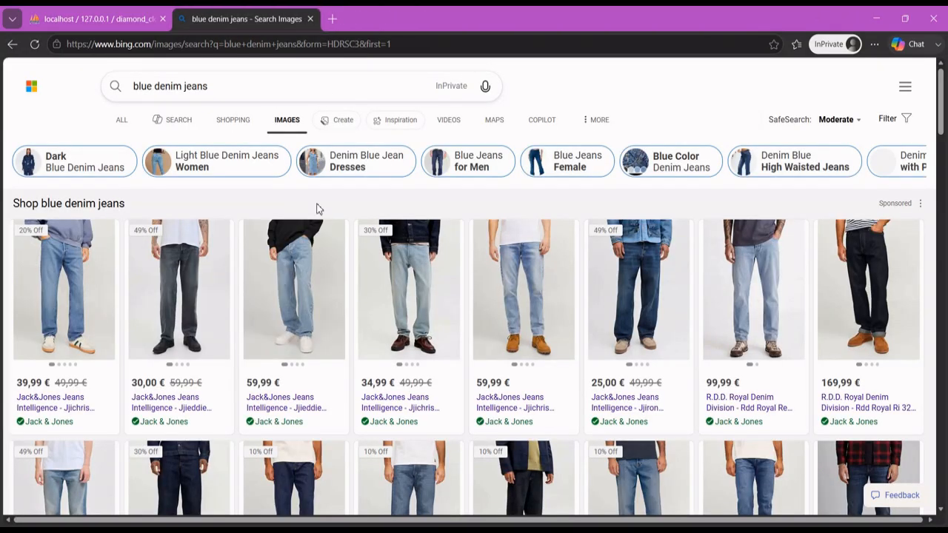
Accept the search site's cookies and open the dark blue Royal RE 328 relaxed fit jeans listing from Jack & Jones
{"action": "scroll", "coordinate": [333, 257], "scroll_direction": "down", "scroll_amount": 2}
{"action": "scroll", "coordinate": [303, 267], "scroll_direction": "down", "scroll_amount": 2}
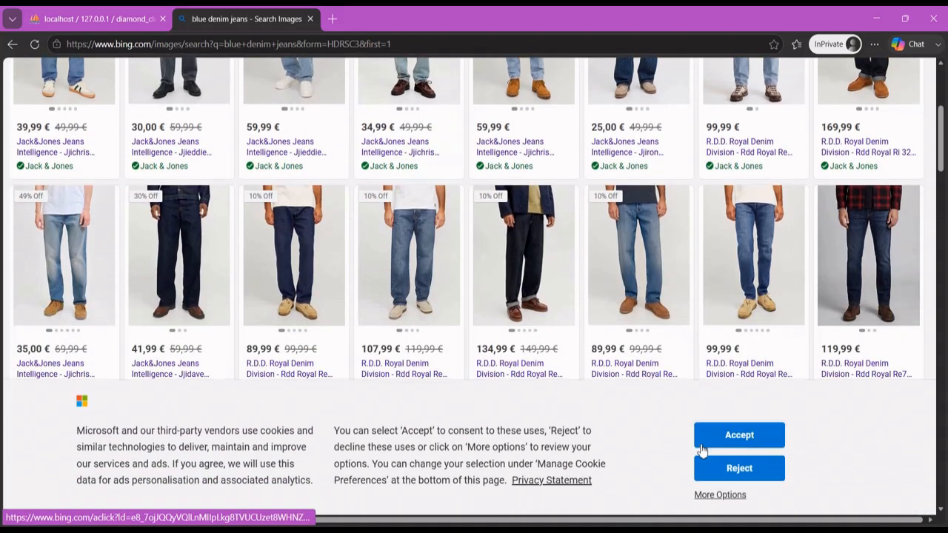
{"action": "left_click", "coordinate": [725, 442]}
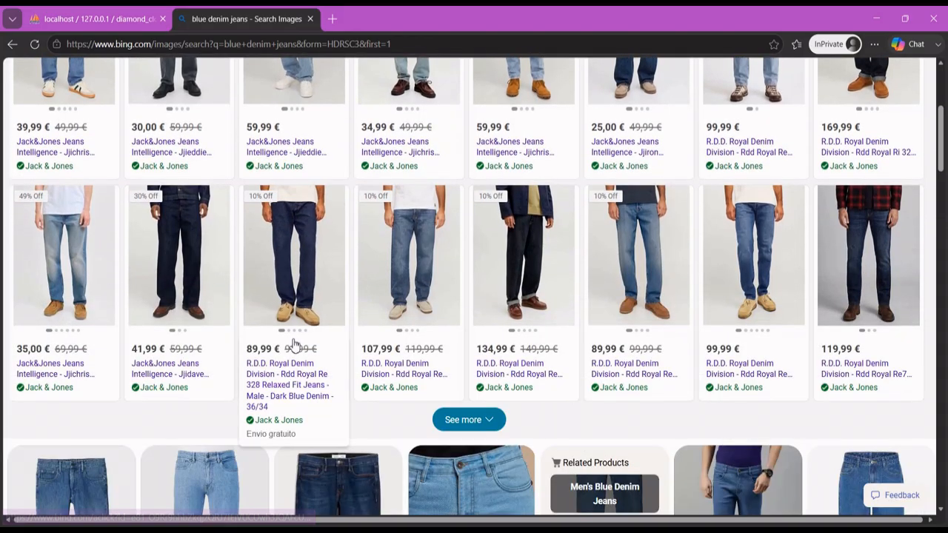
{"action": "left_click", "coordinate": [275, 272]}
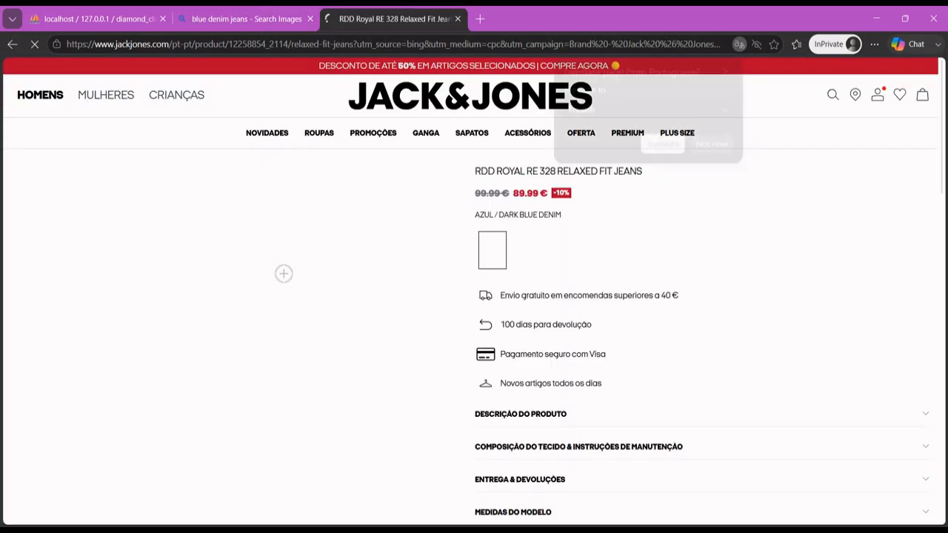
Reject the shop's cookies and open the main jeans photo in its own tab, closing the product and search pages
{"action": "scroll", "coordinate": [282, 249], "scroll_direction": "down", "scroll_amount": 2}
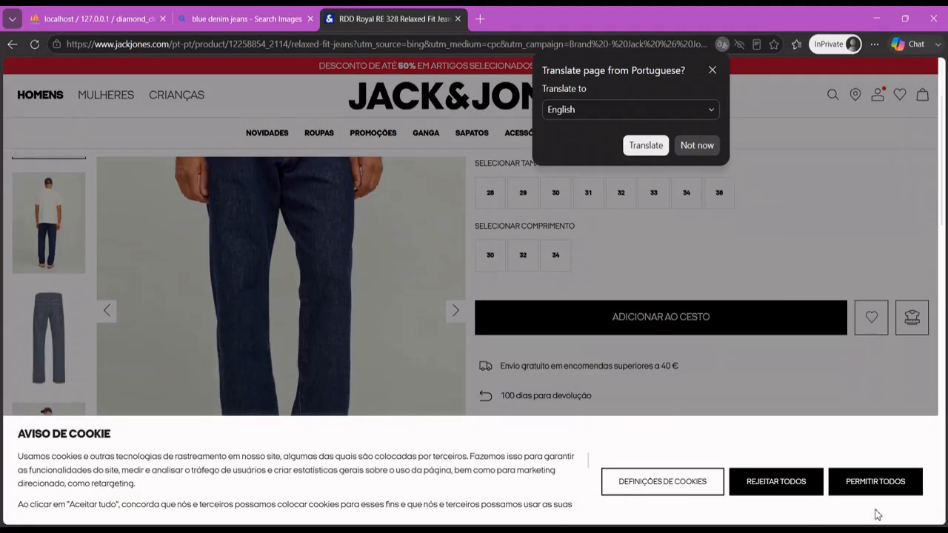
{"action": "left_click", "coordinate": [776, 482]}
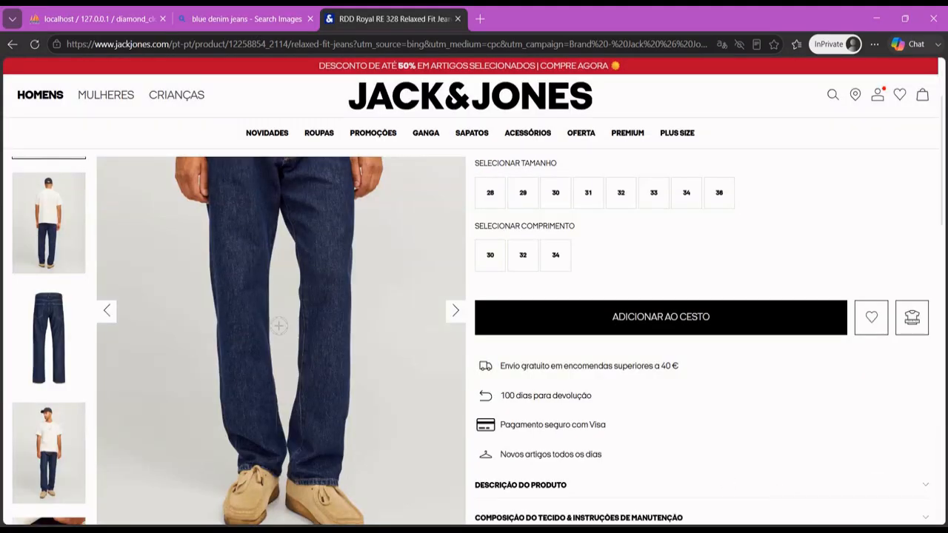
{"action": "right_click", "coordinate": [274, 312]}
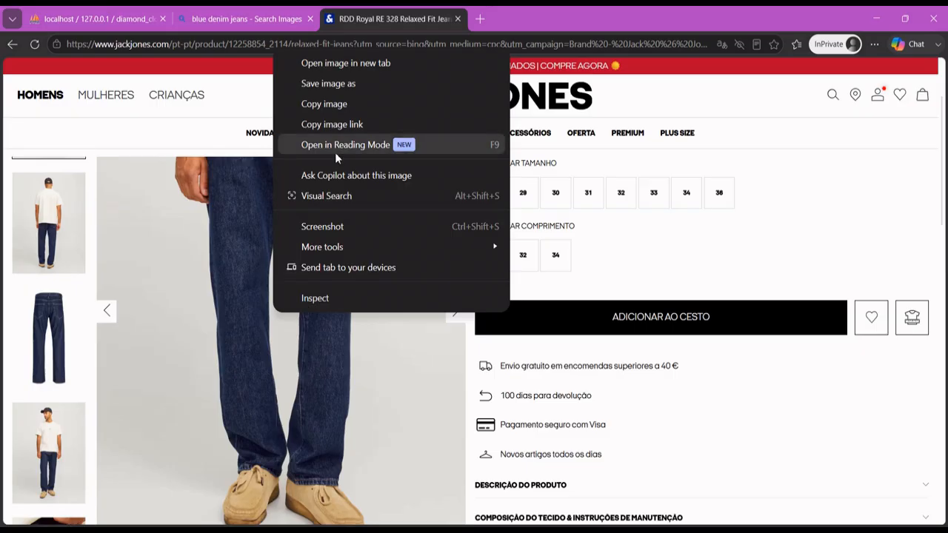
{"action": "left_click", "coordinate": [374, 64]}
{"action": "left_click", "coordinate": [457, 19]}
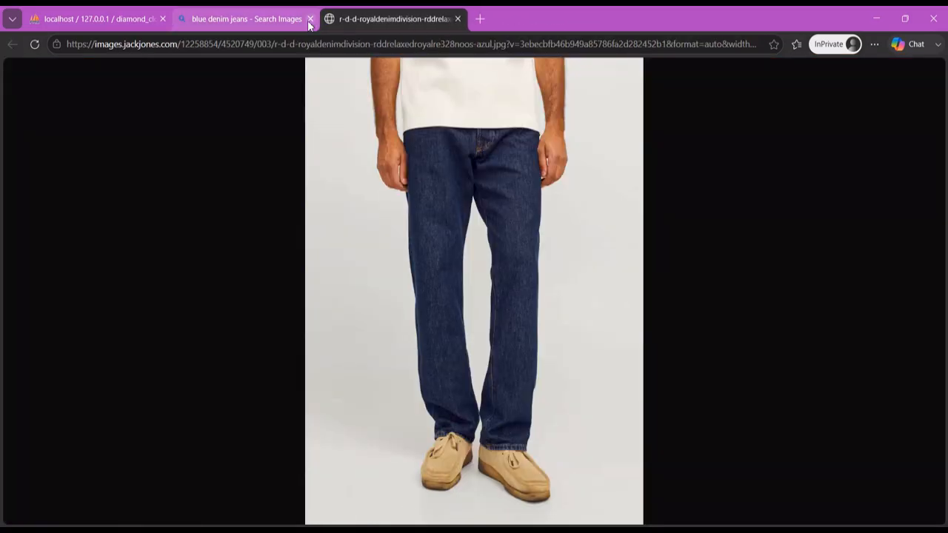
{"action": "left_click", "coordinate": [310, 18]}
Copy the jeans photo's image link and paste it as the p_photo value in the phpMyAdmin row form
{"action": "right_click", "coordinate": [457, 191]}
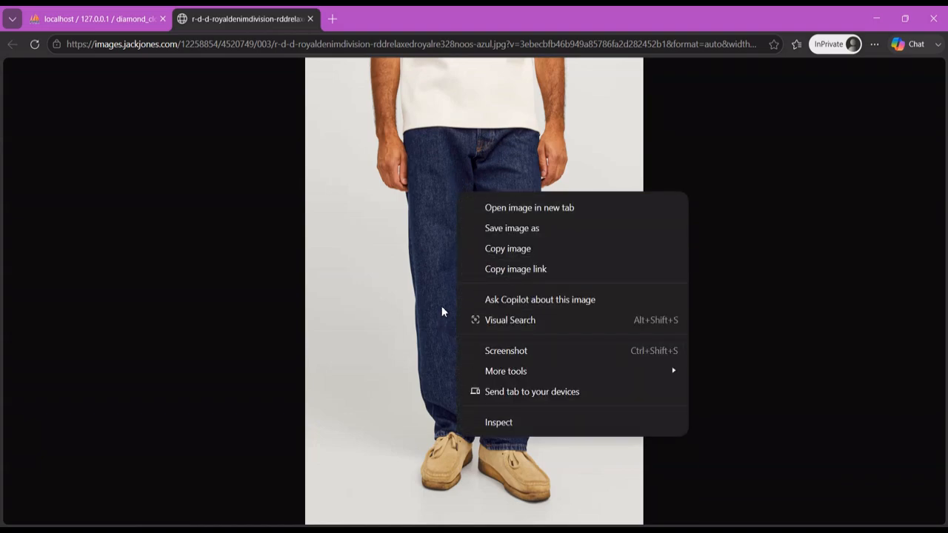
{"action": "left_click", "coordinate": [486, 272]}
{"action": "left_click", "coordinate": [96, 18]}
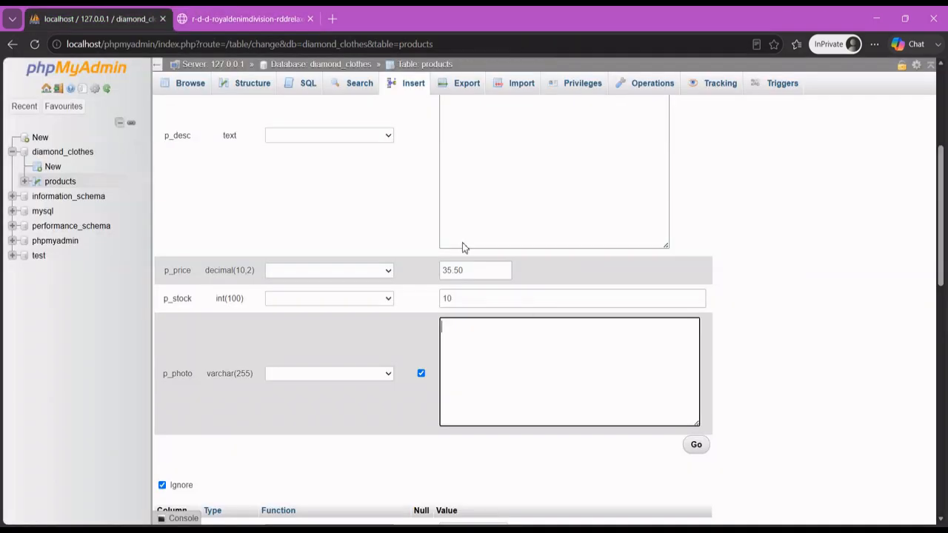
{"action": "key", "text": "ctrl+v"}
Review the filled-in values and insert the Blue Denim jeans row into the products table
{"action": "scroll", "coordinate": [586, 409], "scroll_direction": "down", "scroll_amount": 2}
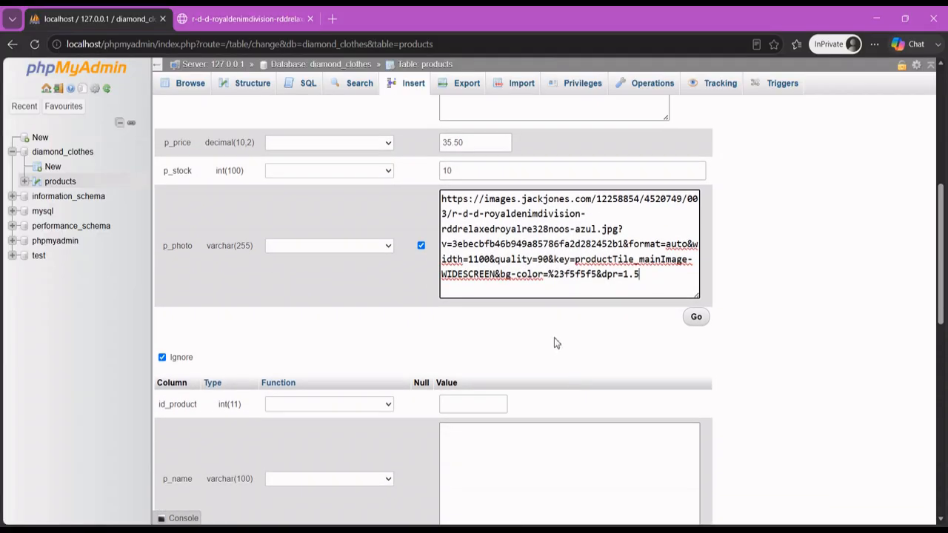
{"action": "scroll", "coordinate": [507, 348], "scroll_direction": "up", "scroll_amount": 4}
{"action": "scroll", "coordinate": [508, 348], "scroll_direction": "up", "scroll_amount": 2}
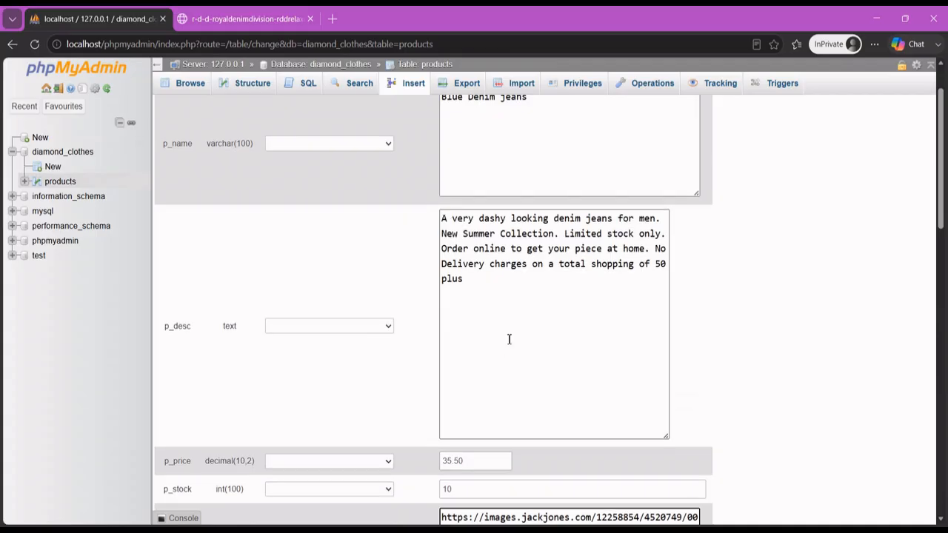
{"action": "scroll", "coordinate": [526, 339], "scroll_direction": "down", "scroll_amount": 7}
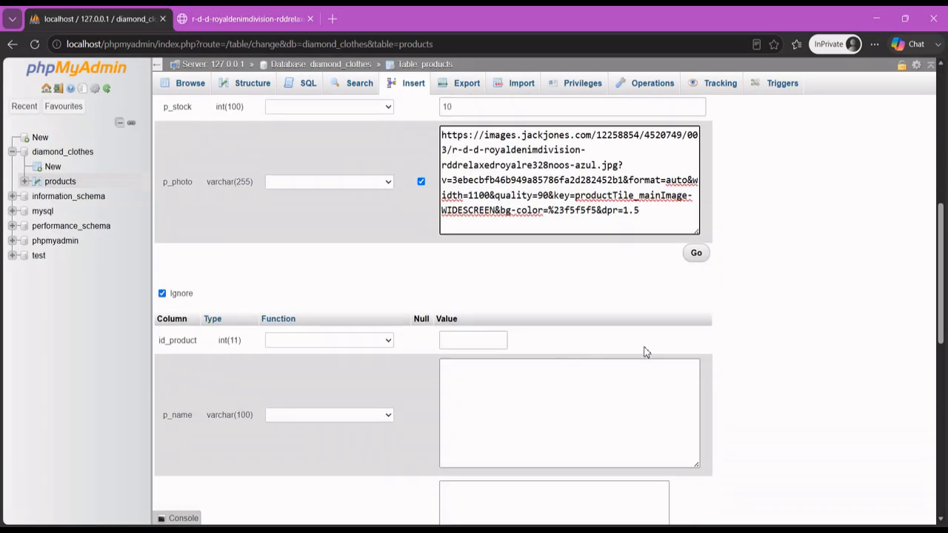
{"action": "left_click", "coordinate": [696, 256]}
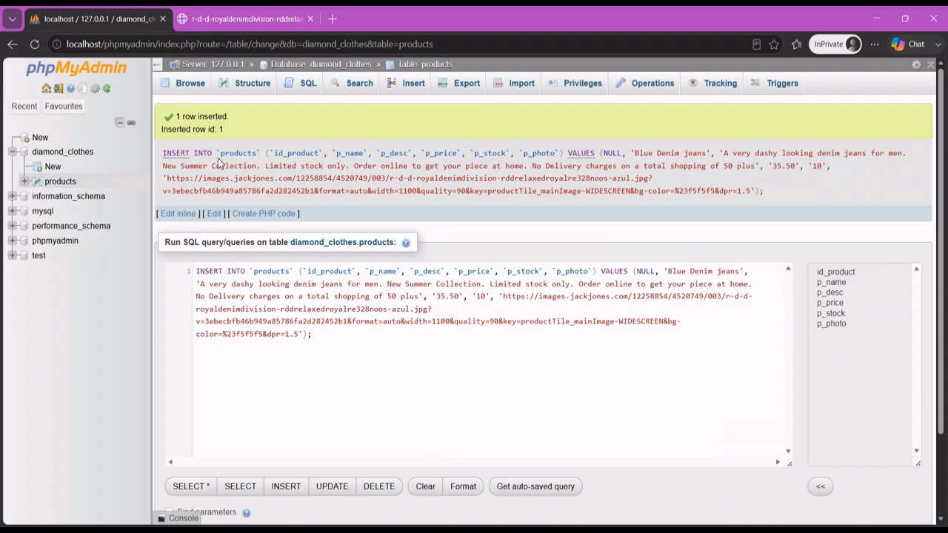
Look over the executed insert query and browse the products table to check the inserted Blue Denim jeans row
{"action": "scroll", "coordinate": [421, 397], "scroll_direction": "down", "scroll_amount": 2}
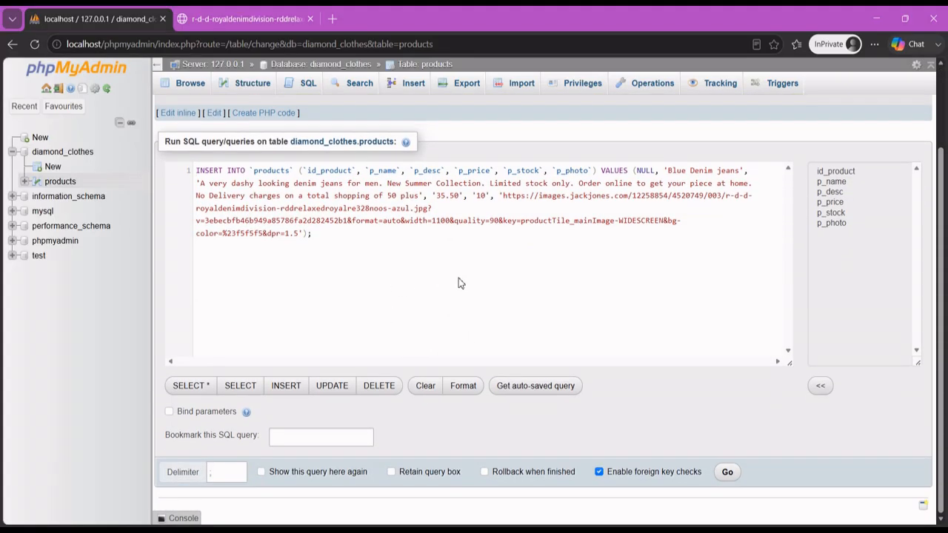
{"action": "key", "text": "ctrl+Return"}
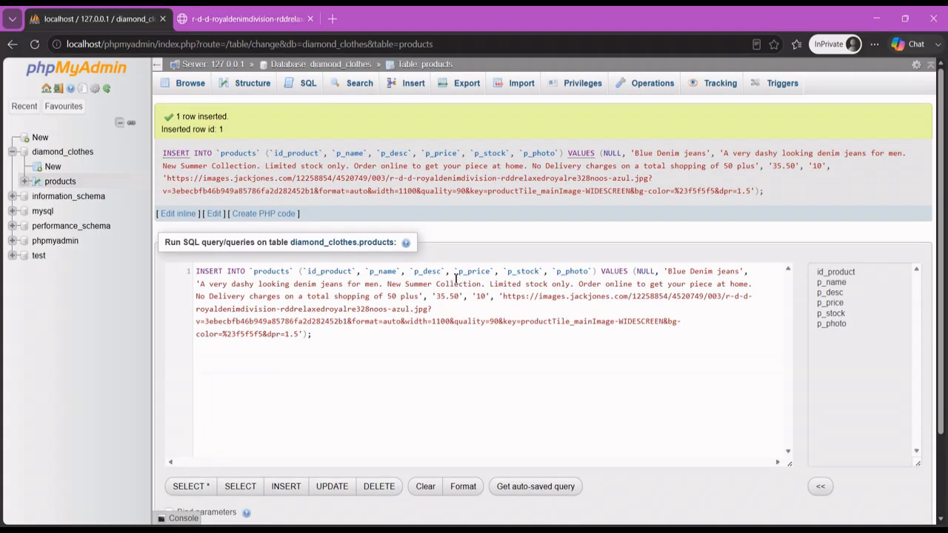
{"action": "left_click", "coordinate": [62, 183]}
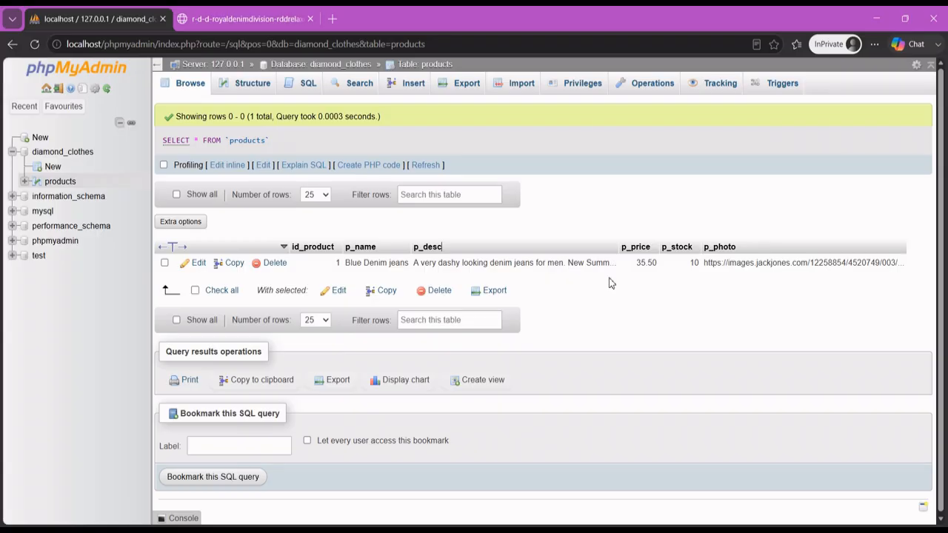
Start a new row for the products table and enter "Green Stripped Shirt" as its p_name value
{"action": "left_click", "coordinate": [413, 89]}
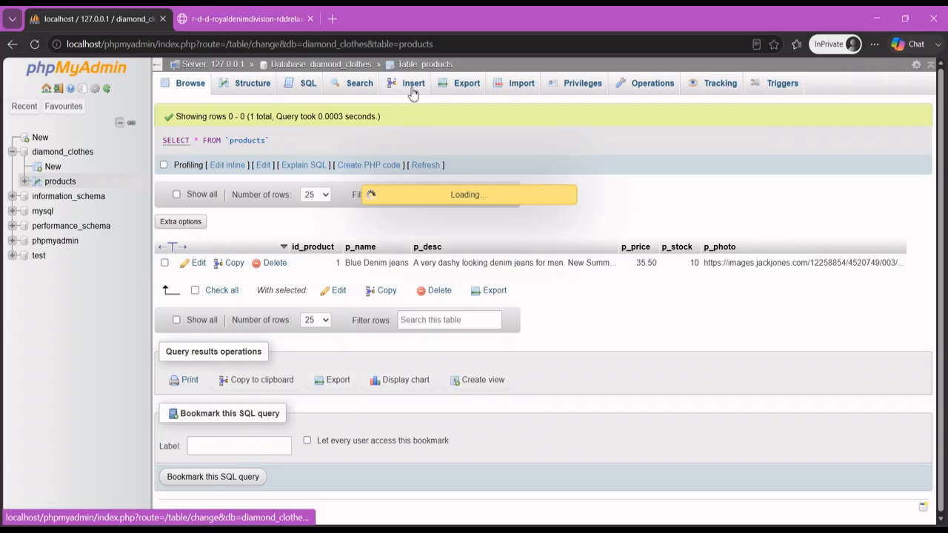
{"action": "left_click", "coordinate": [483, 191]}
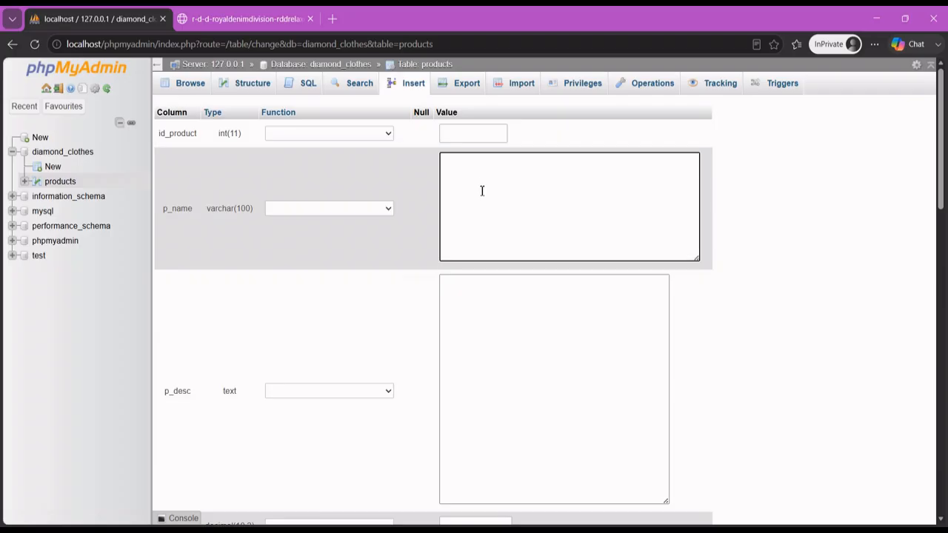
{"action": "type", "text": "Gr"}
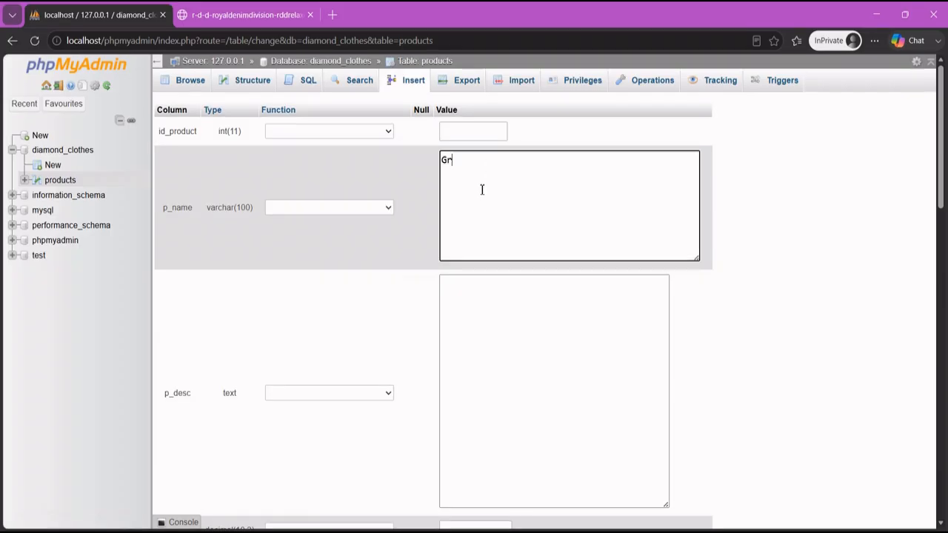
{"action": "type", "text": "een Stripped Shirt"}
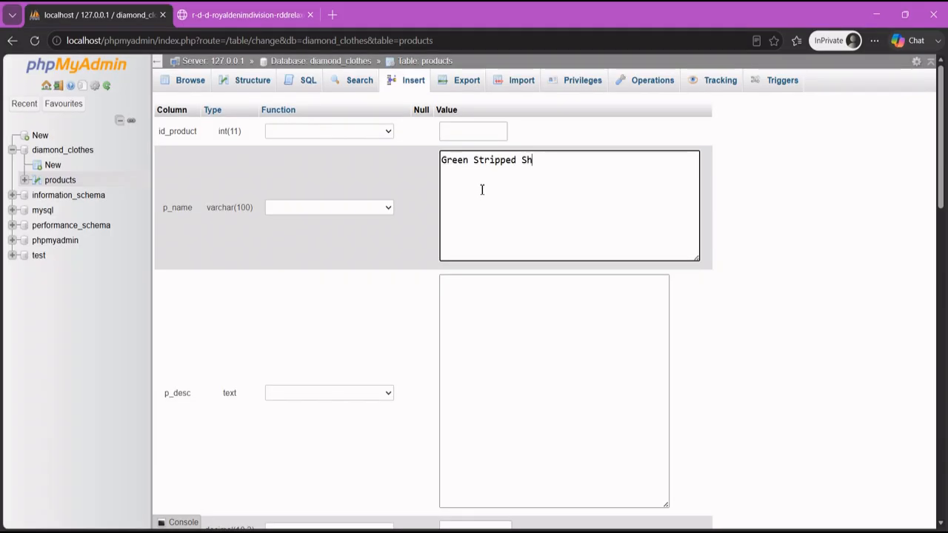
Enter the p_desc text "Summer Collection special Green stripped shirt available now at" for the new row
{"action": "left_click", "coordinate": [530, 320]}
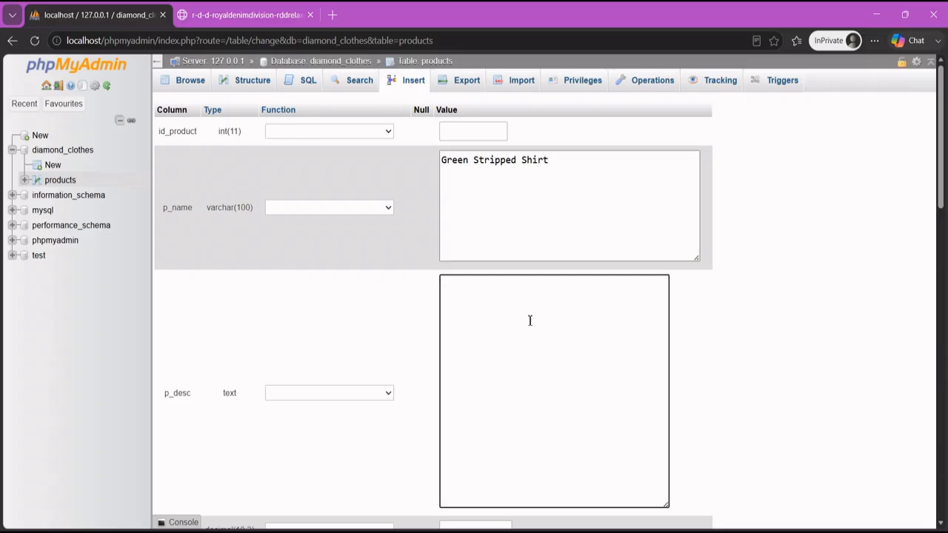
{"action": "type", "text": "Summer Collection special "}
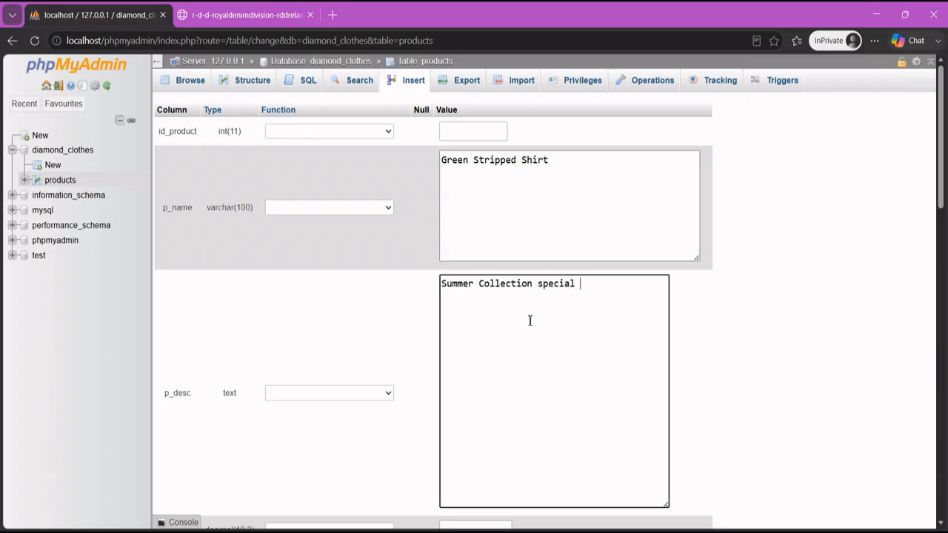
{"action": "type", "text": "Green stripped shirt available now at"}
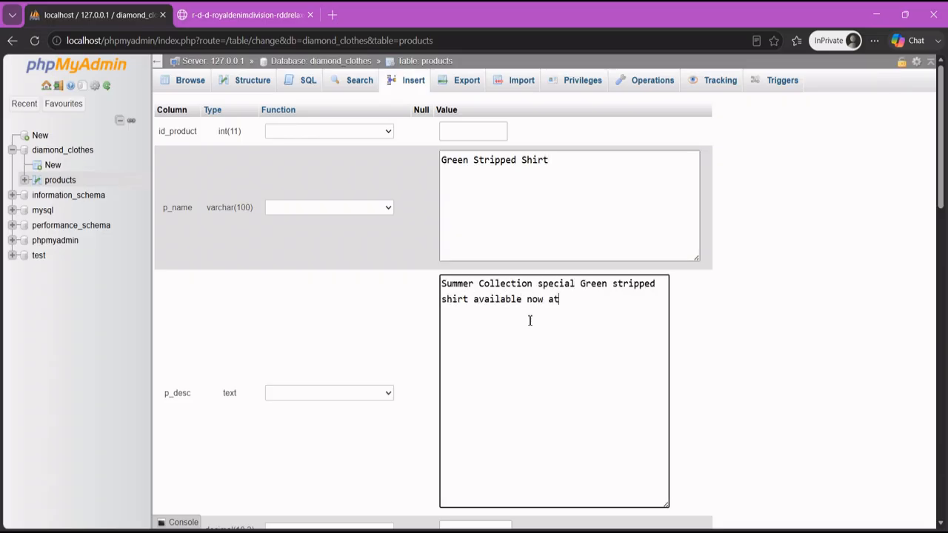